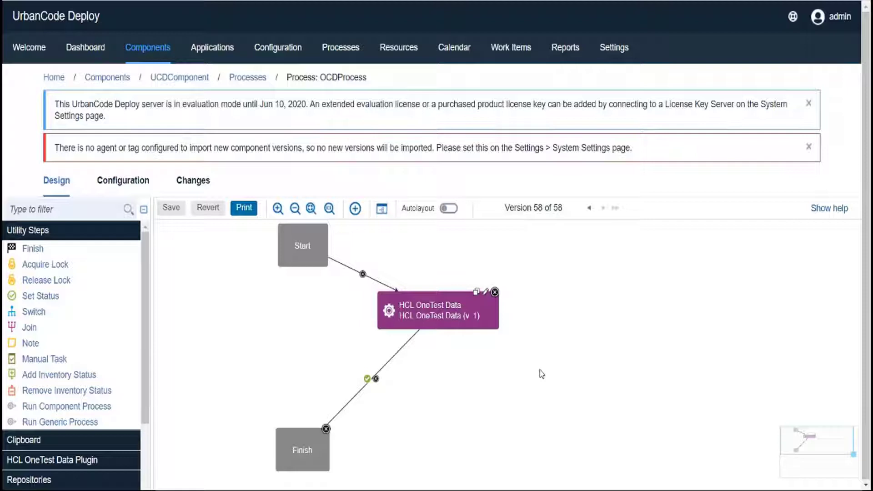
# - Open Edit Properties for the new HCL OneTest Data step on the OCDProcess canvas
pyautogui.click(485, 293)
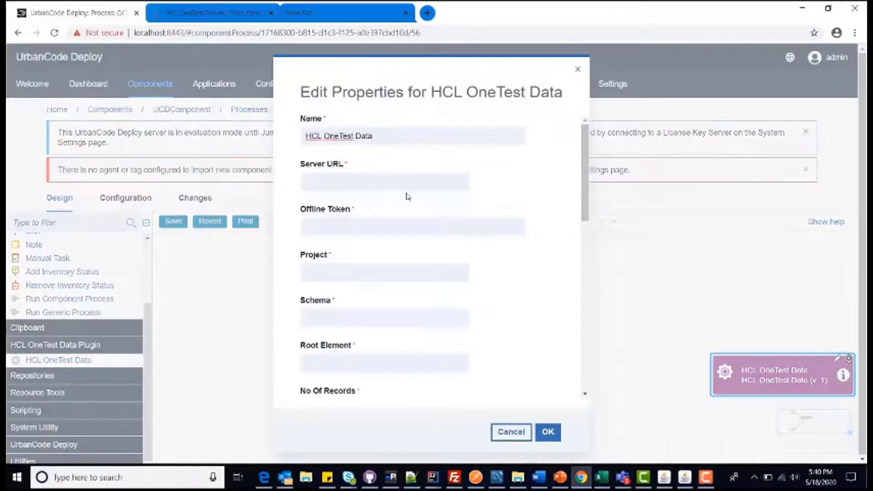
# - Copy the OneTest server address into the step's Server URL field
pyautogui.click(204, 12)
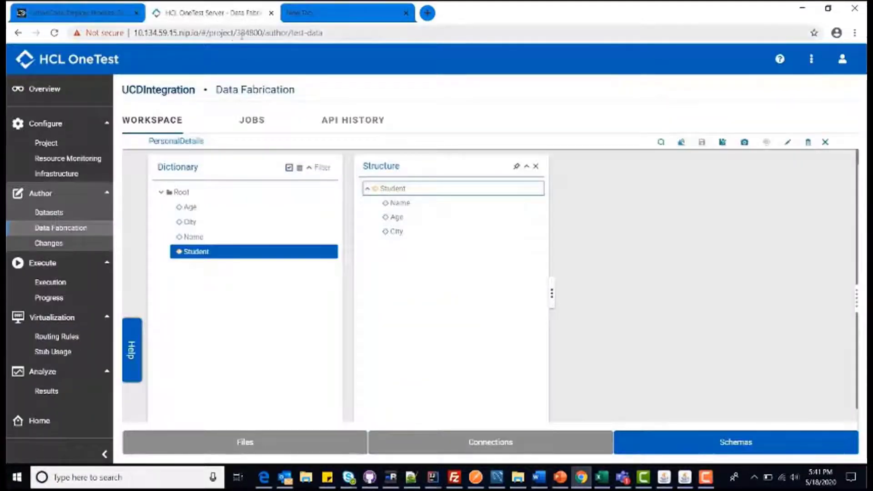
pyautogui.click(199, 33)
pyautogui.moveTo(225, 31); pyautogui.dragTo(83, 32)
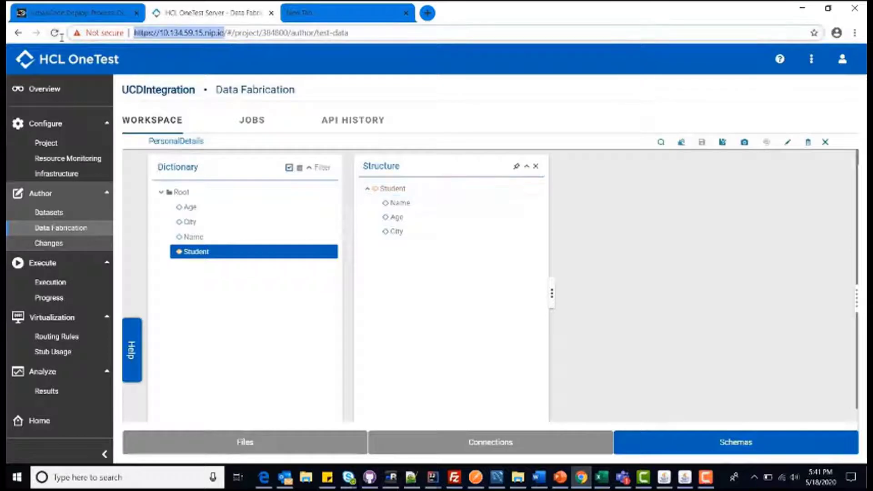
pyautogui.click(77, 12)
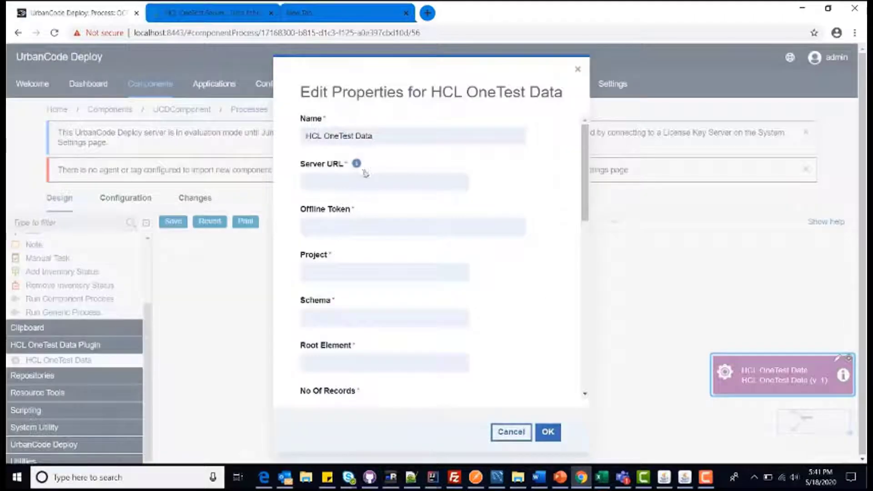
pyautogui.write('https://10.134.59.15.nip.io/')
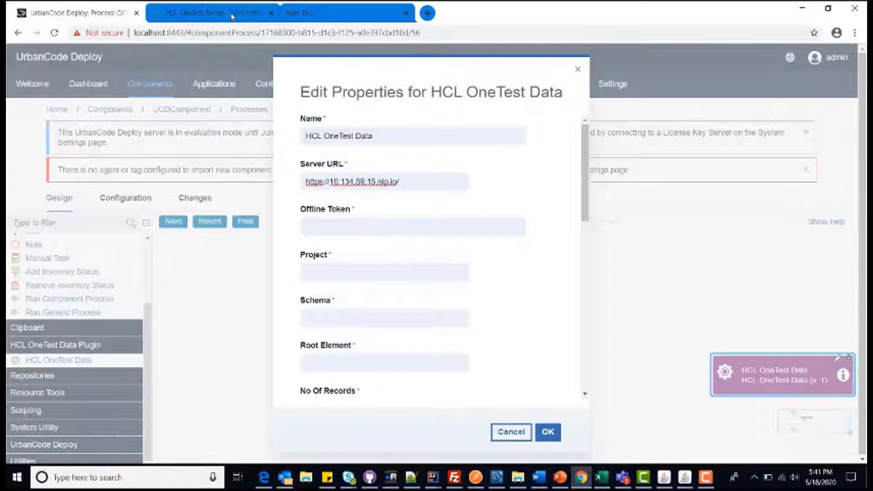
# - Generate a new offline token in HCL OneTest and paste it into Offline Token
pyautogui.click(212, 13)
pyautogui.click(842, 59)
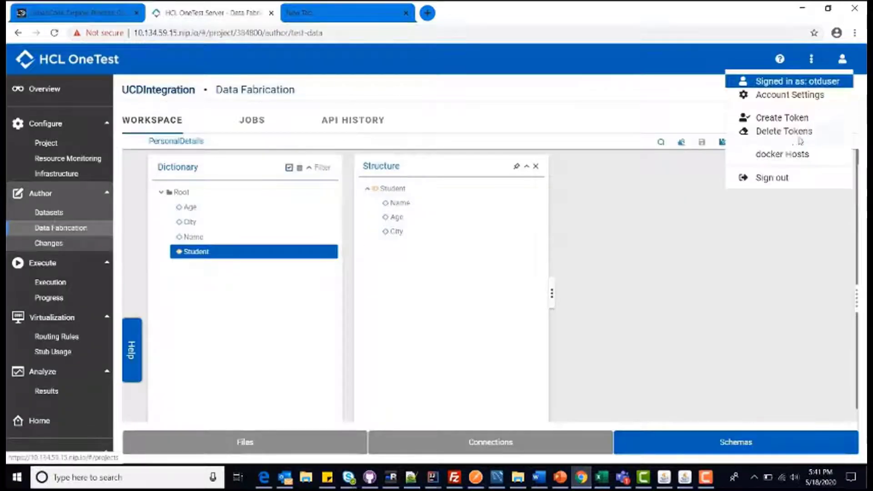
pyautogui.click(782, 117)
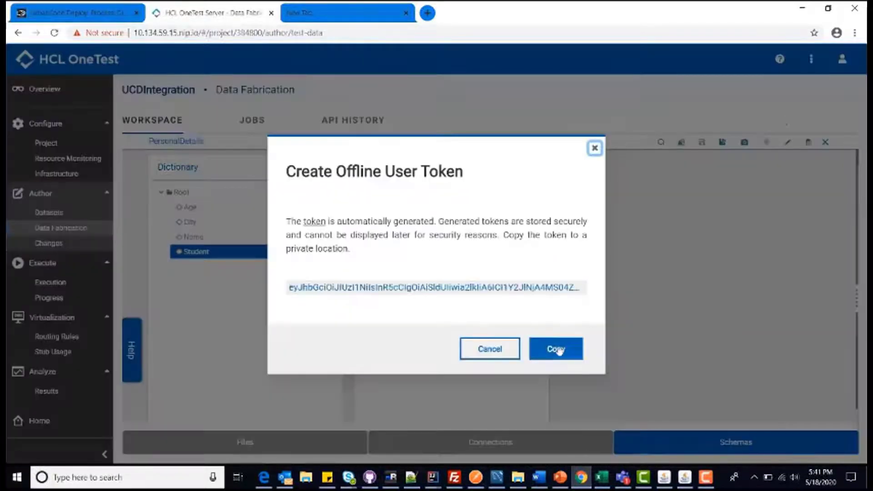
pyautogui.click(556, 349)
pyautogui.click(76, 12)
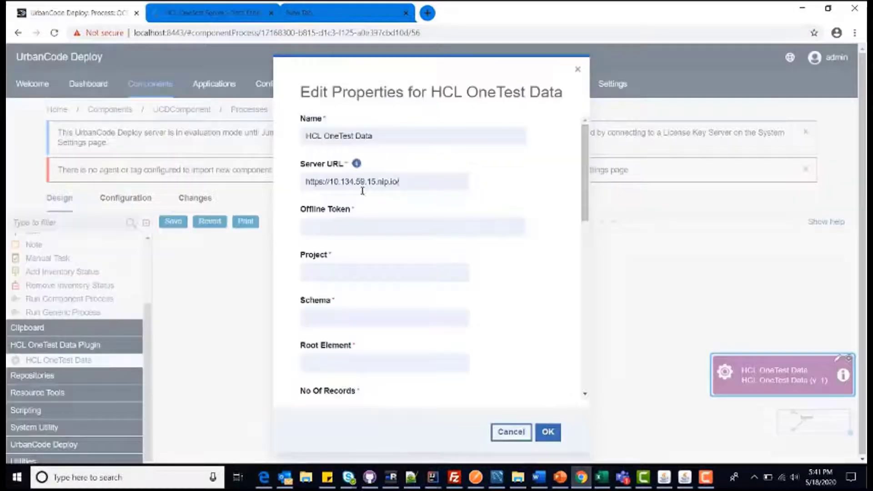
pyautogui.click(384, 231)
pyautogui.hotkey('ctrl', 'v')
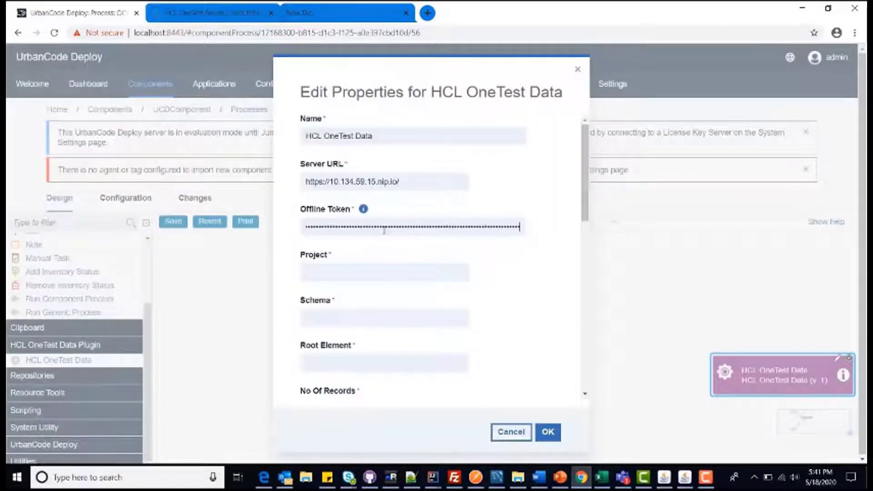
pyautogui.click(211, 13)
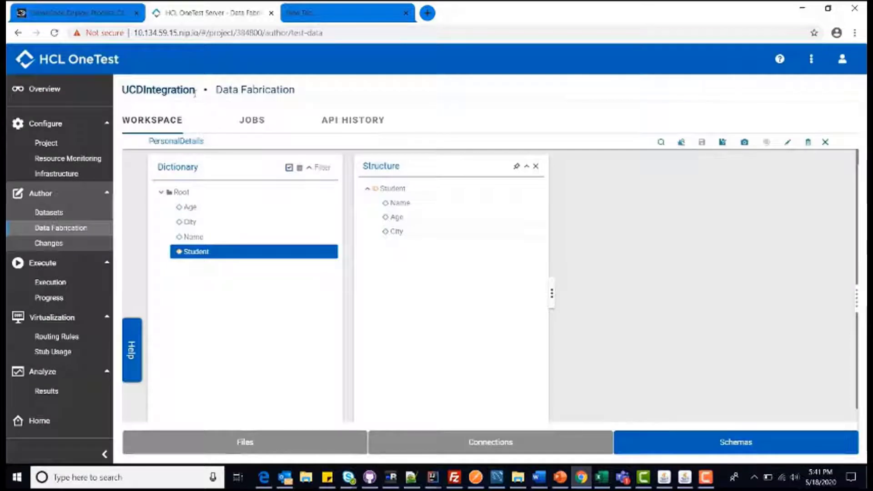
# - Copy UCDIntegration from OneTest as the project and PersonalDetails as the schema
pyautogui.moveTo(195, 89); pyautogui.dragTo(122, 90)
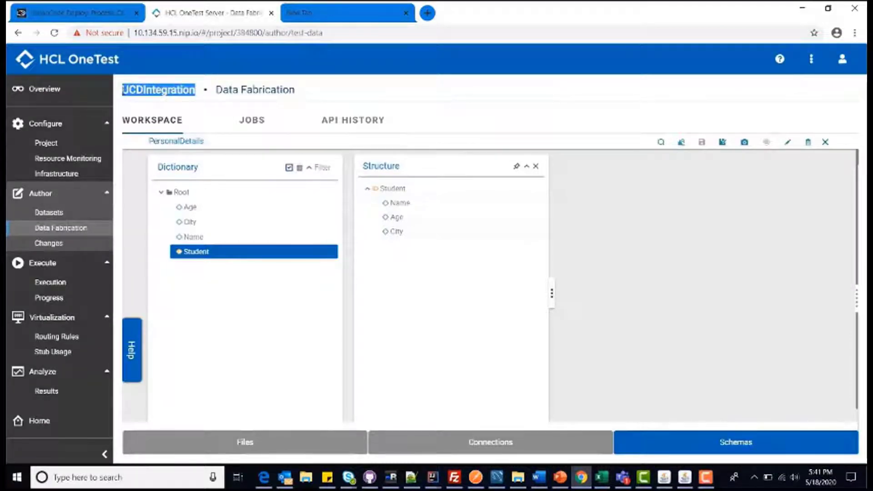
pyautogui.click(78, 13)
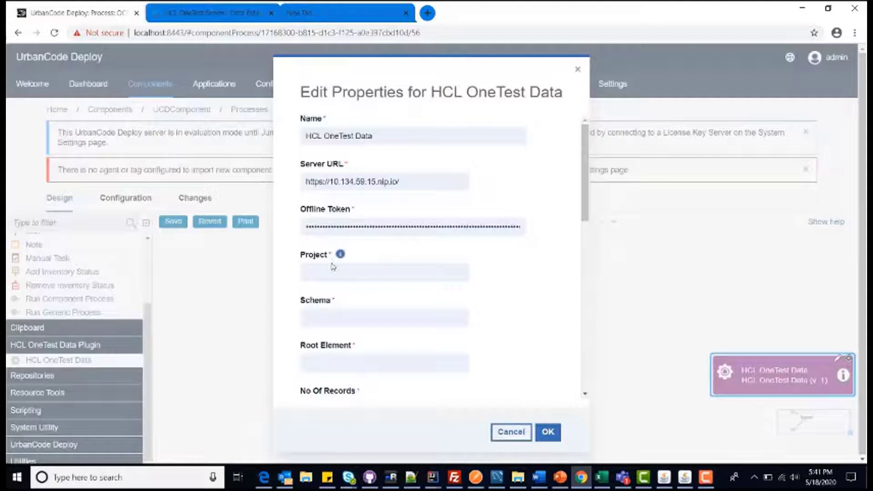
pyautogui.hotkey('ctrl', 'v')
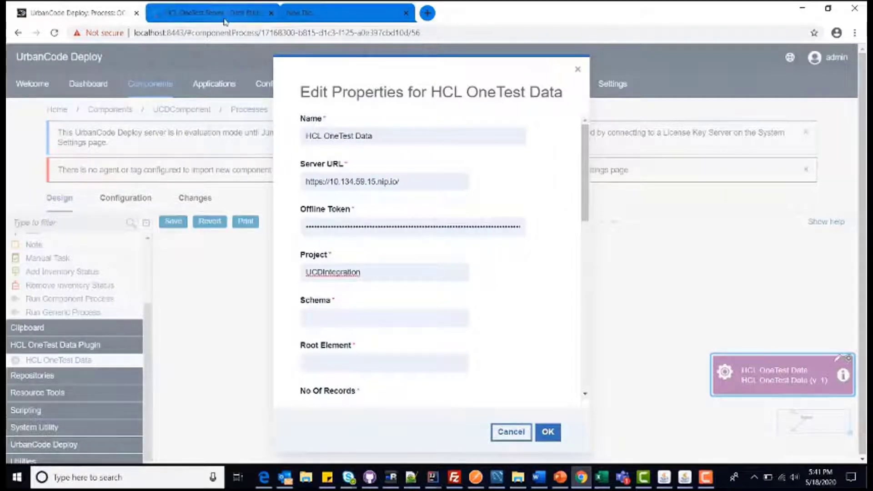
pyautogui.click(225, 12)
pyautogui.moveTo(204, 142); pyautogui.dragTo(147, 141)
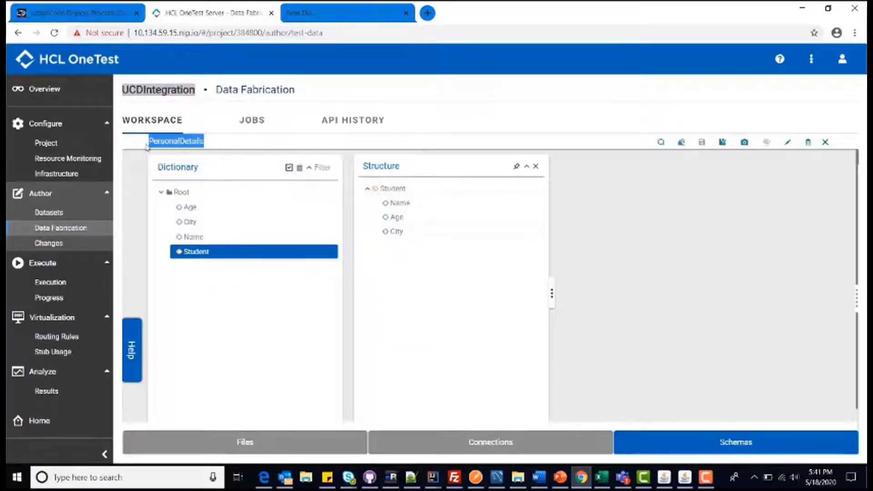
pyautogui.click(78, 12)
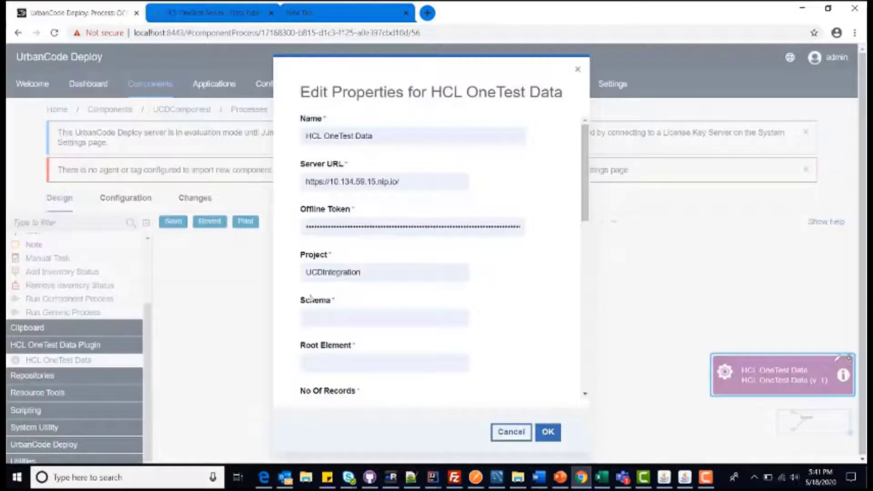
pyautogui.click(321, 317)
pyautogui.hotkey('ctrl', 'v')
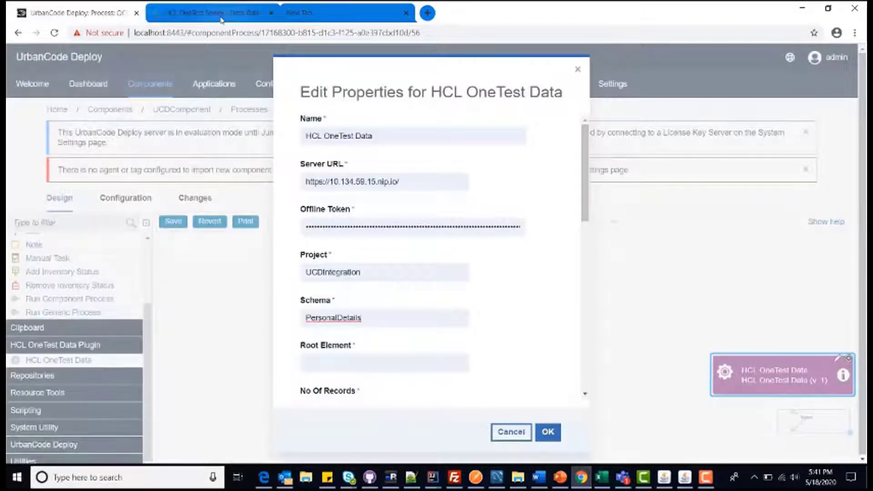
# - Enter root element Root:Student, 10 records, seed 10 and CSV output format
pyautogui.click(211, 12)
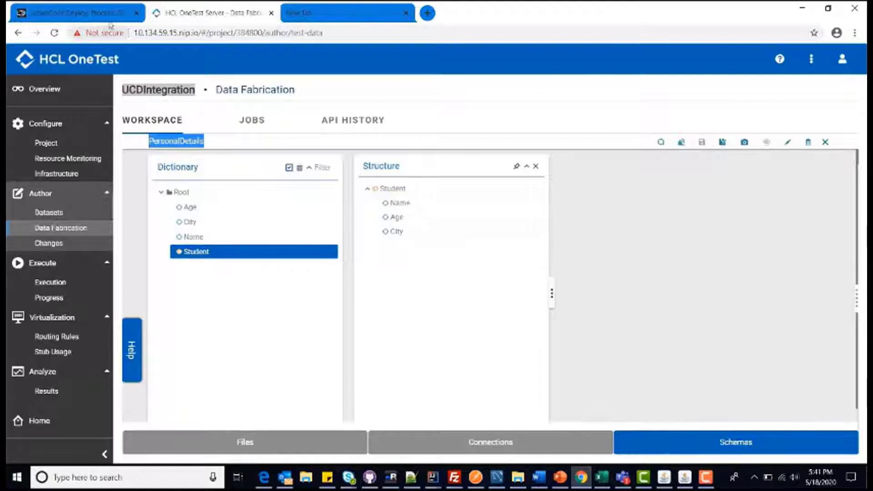
pyautogui.click(77, 13)
pyautogui.write('Root.St')
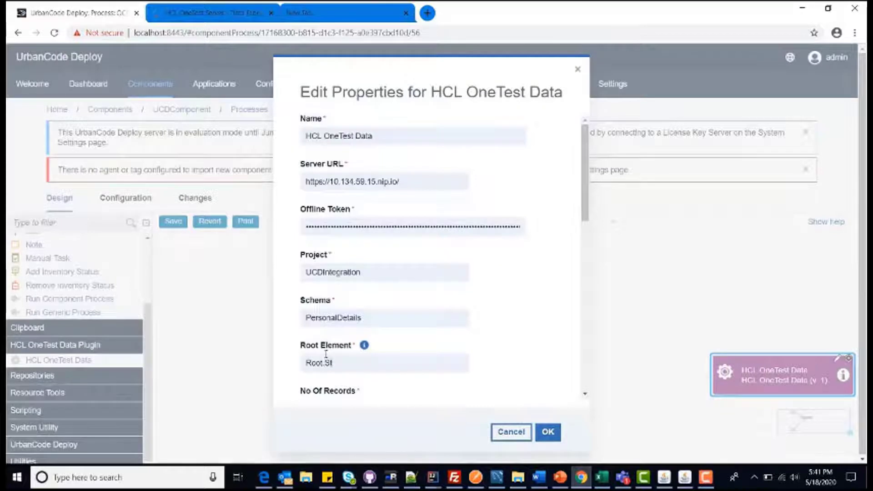
pyautogui.write('udent')
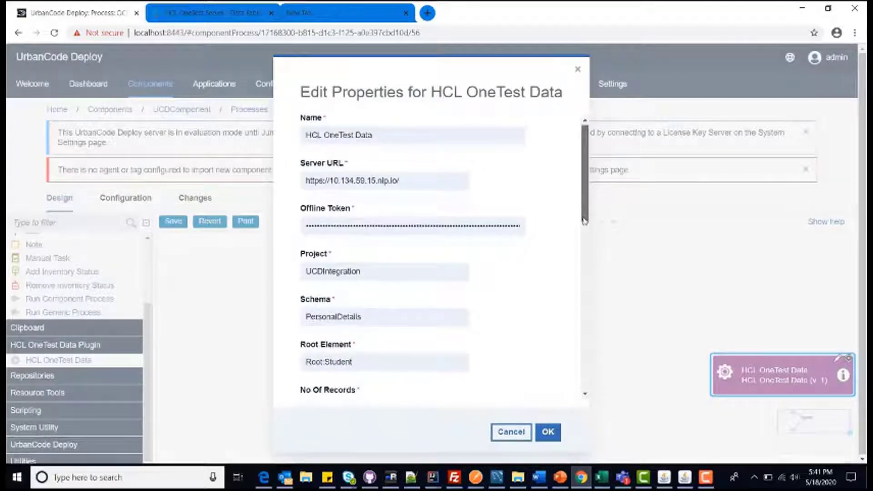
pyautogui.moveTo(584, 171); pyautogui.dragTo(583, 272)
pyautogui.click(426, 221)
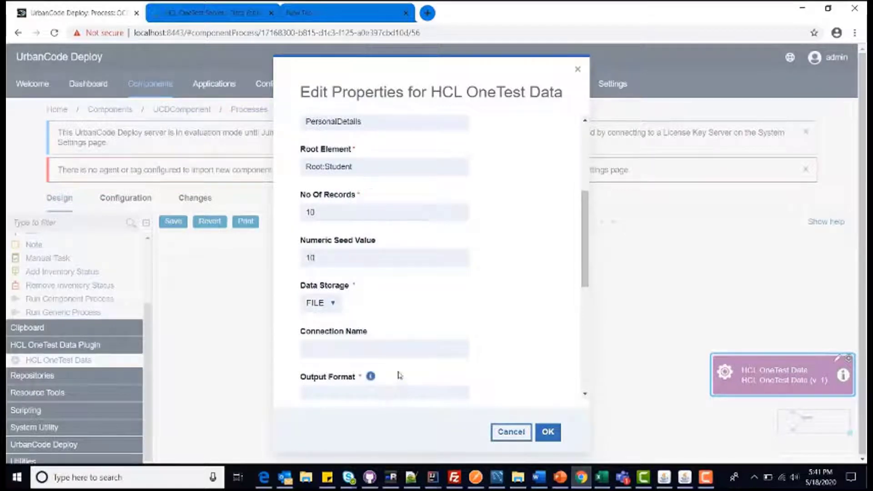
pyautogui.moveTo(585, 273); pyautogui.dragTo(585, 307)
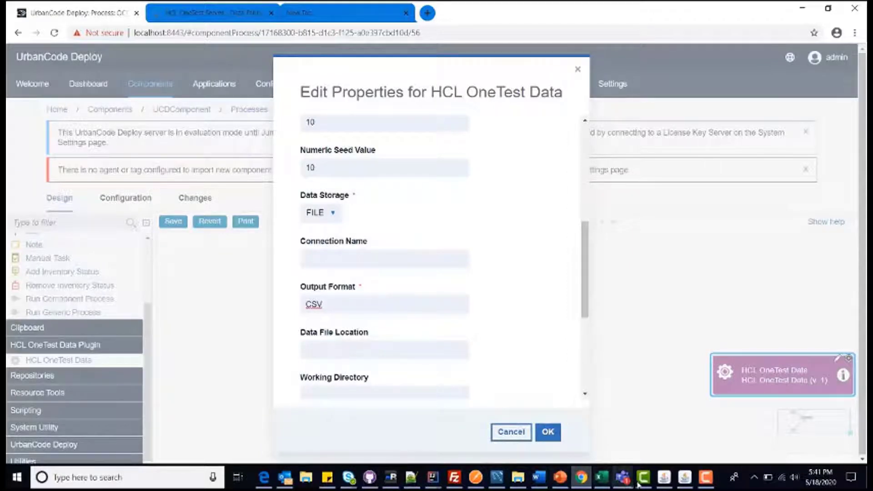
# - Copy the Downloads location path from the Maps folder's Properties in File Explorer
pyautogui.click(518, 479)
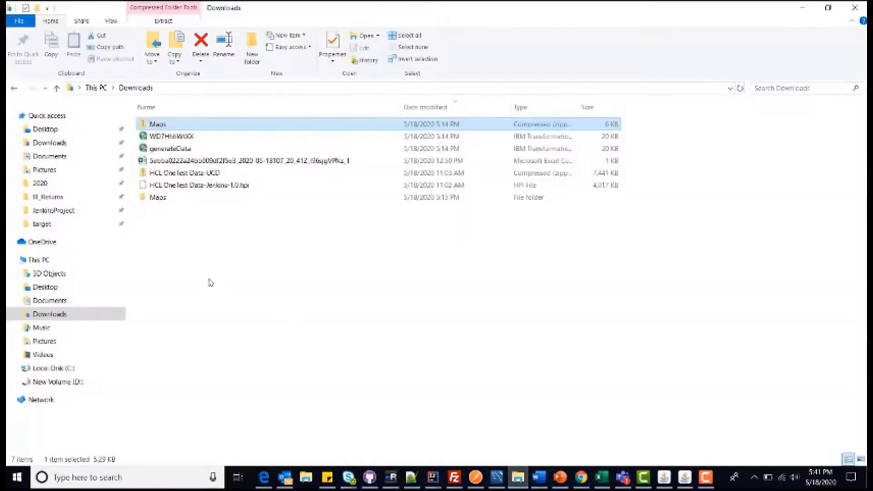
pyautogui.click(201, 198)
pyautogui.rightClick(200, 197)
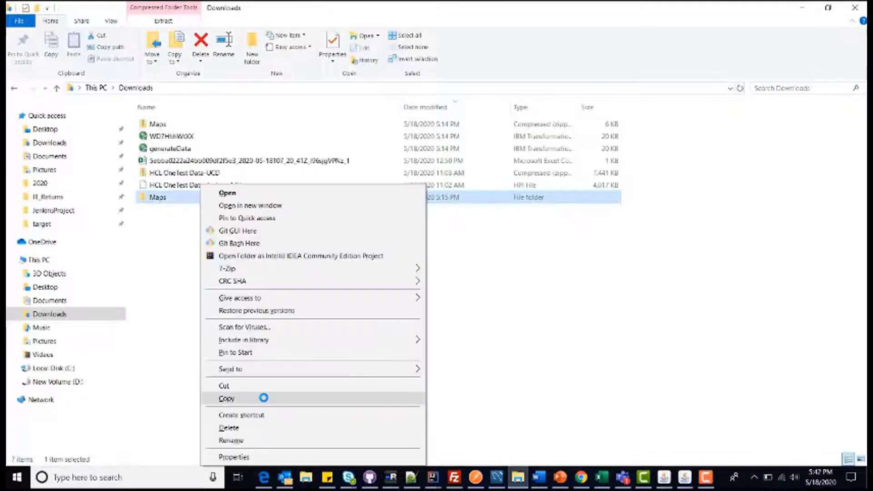
pyautogui.click(245, 459)
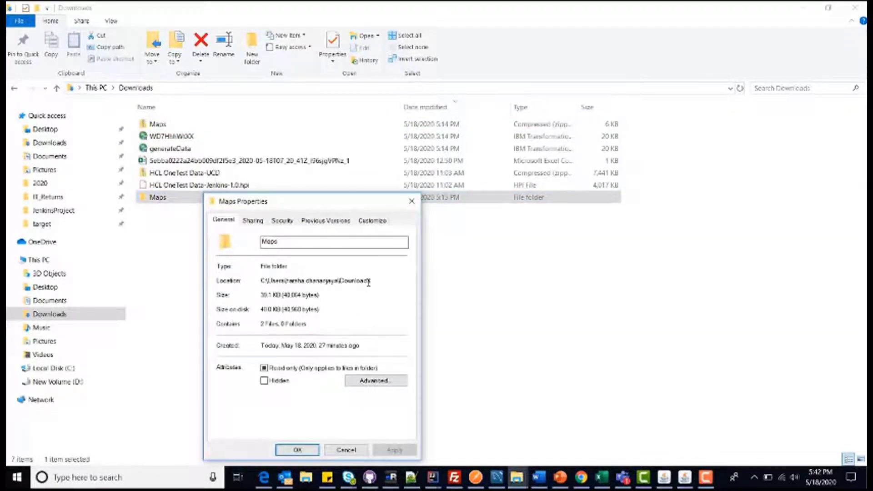
pyautogui.moveTo(370, 280); pyautogui.dragTo(257, 281)
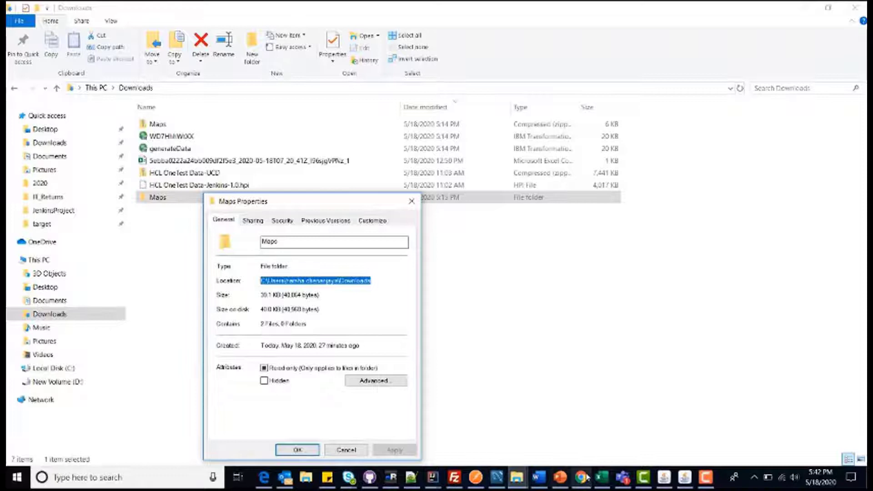
pyautogui.click(579, 477)
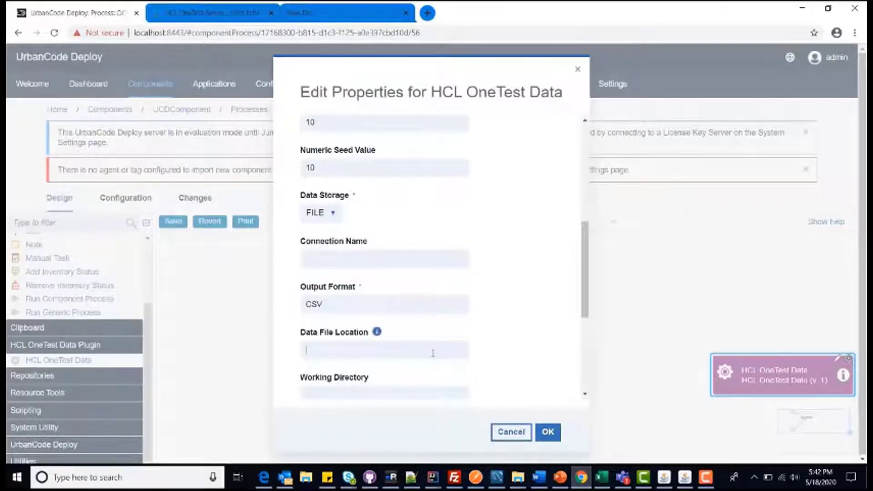
# - Set Data File Location to the Downloads path and save OCDProcess as version 57
pyautogui.hotkey('ctrl', 'v')
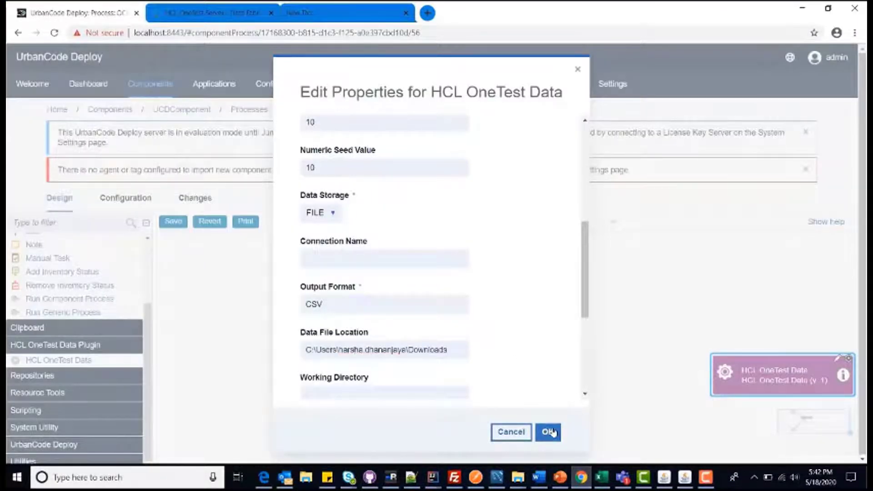
pyautogui.click(547, 431)
pyautogui.click(644, 477)
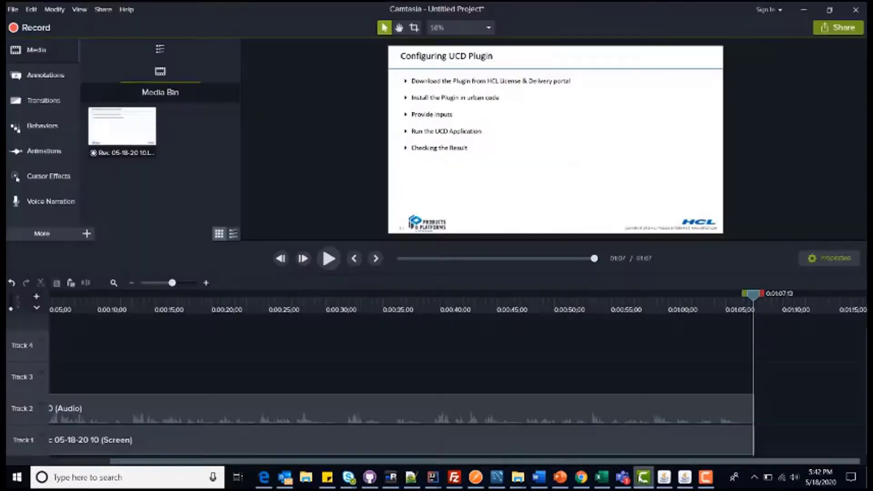
pyautogui.click(264, 477)
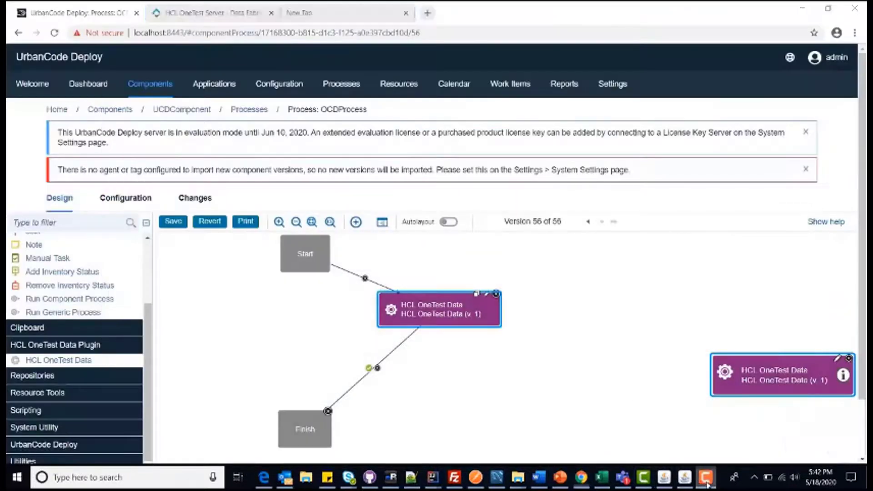
pyautogui.click(823, 431)
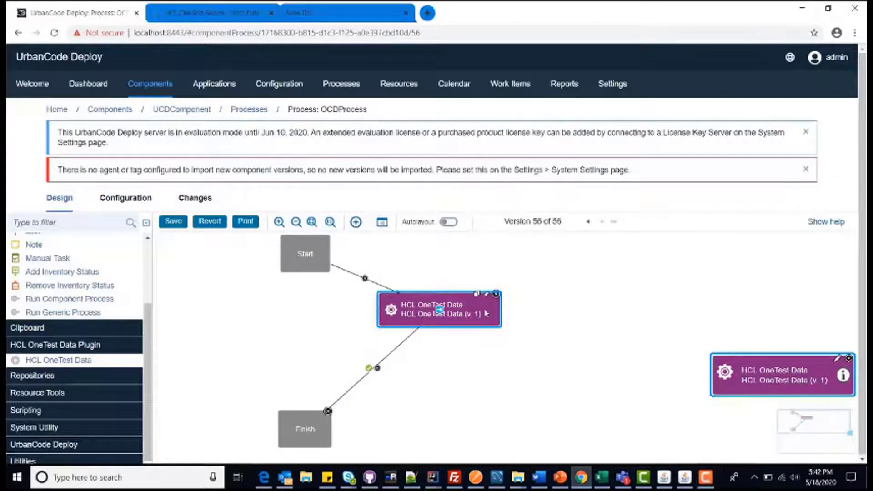
pyautogui.click(174, 222)
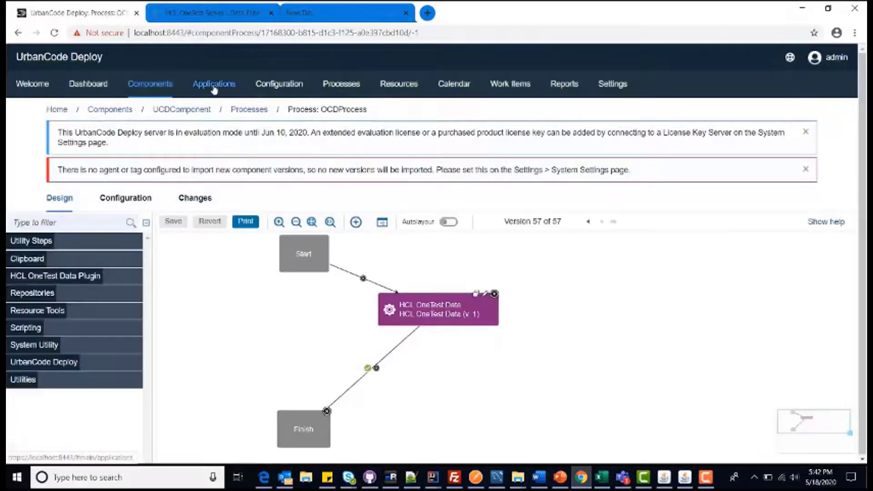
# - Submit a process run of UCDApplication on the UCDEnv environment
pyautogui.click(214, 83)
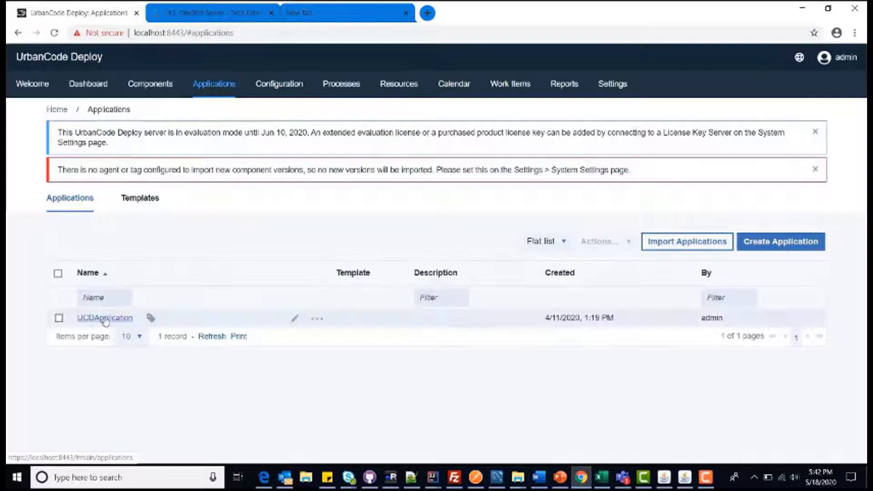
pyautogui.click(104, 318)
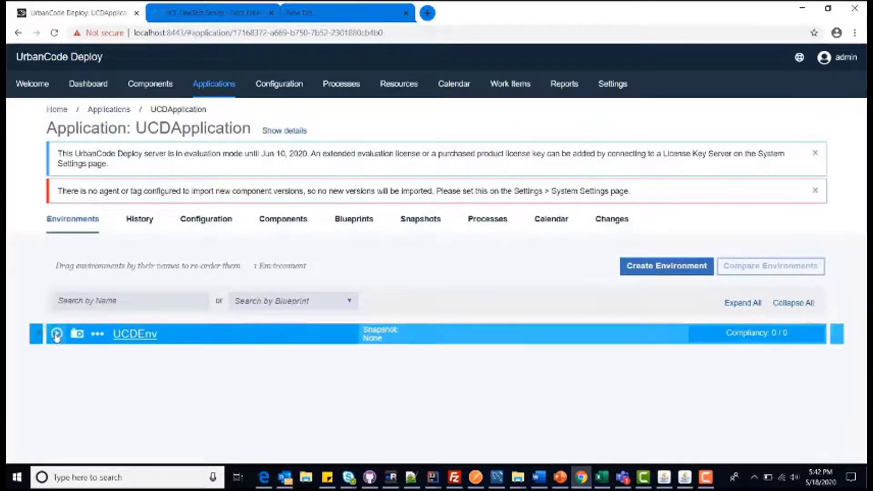
pyautogui.click(56, 333)
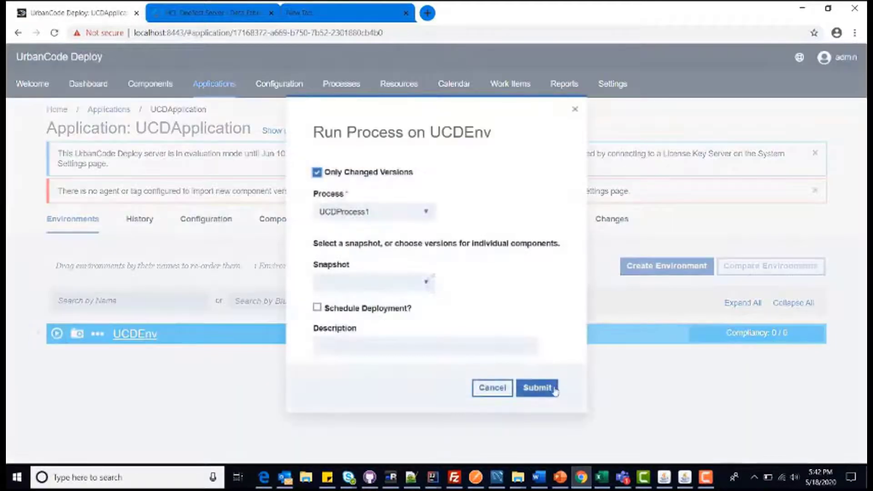
pyautogui.click(536, 388)
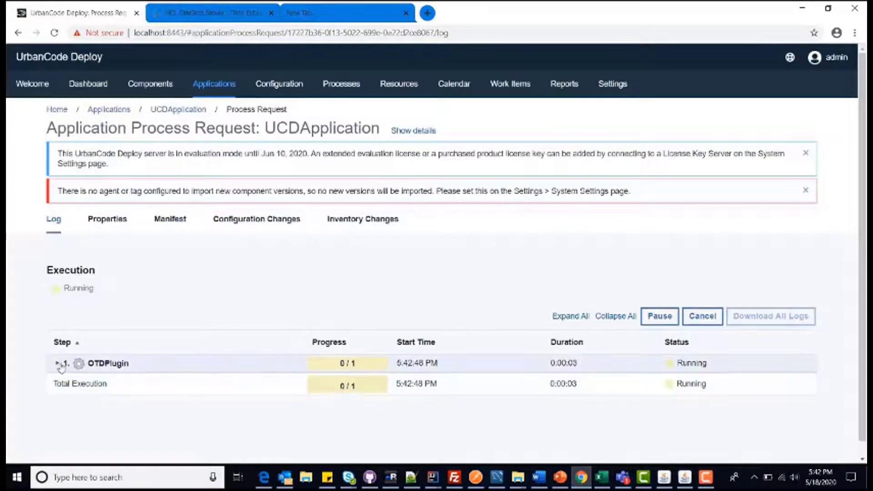
# - Expand the OTDPlugin child process and open the HCL OneTest Data step's output log
pyautogui.click(58, 363)
pyautogui.moveTo(273, 381)
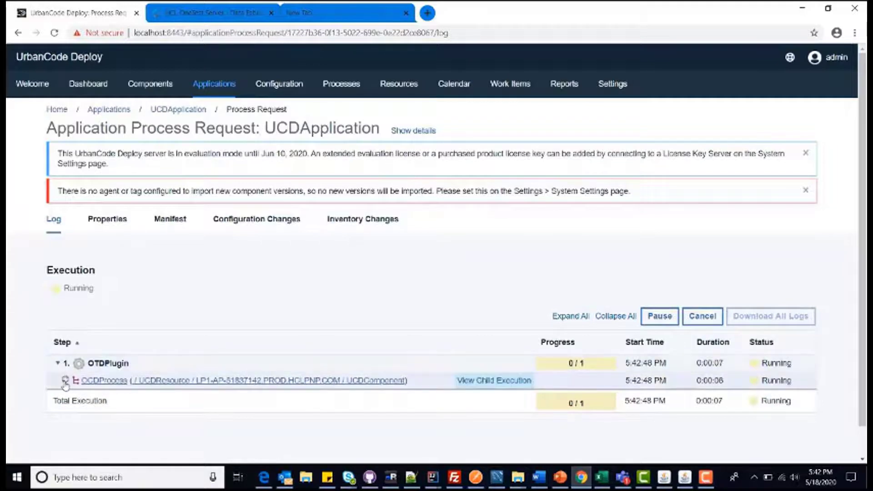
pyautogui.click(65, 381)
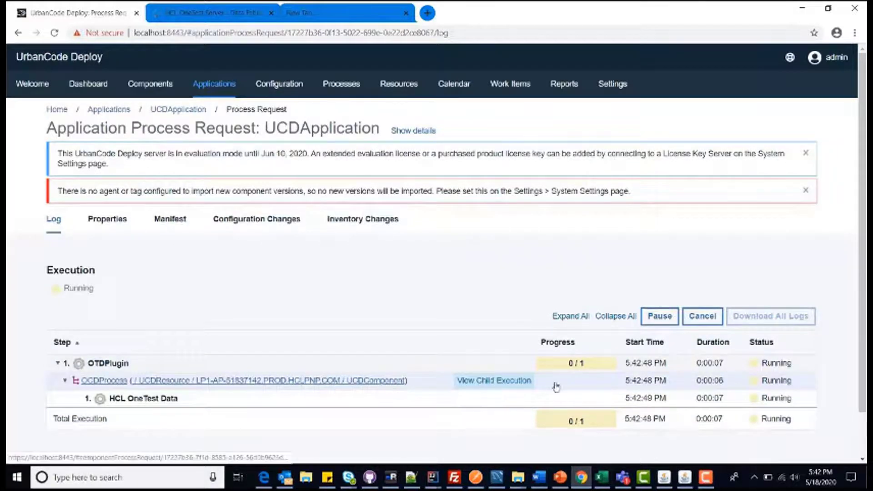
pyautogui.scroll(-1, 556, 386)
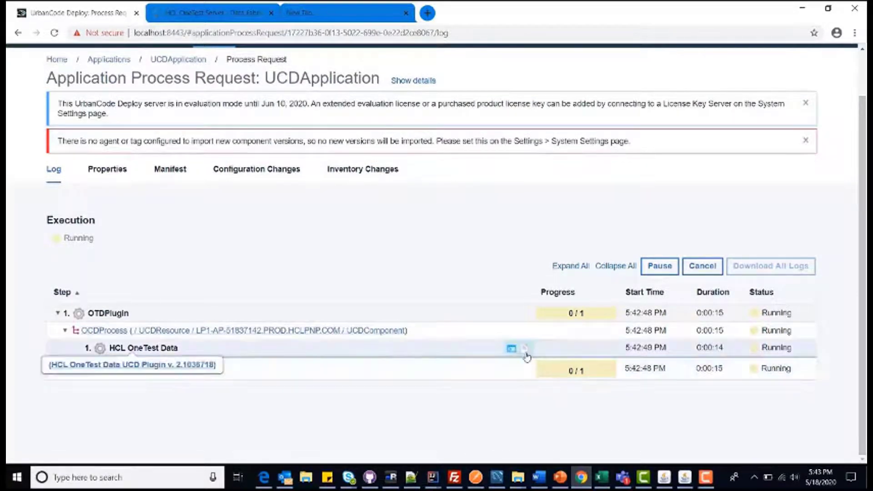
pyautogui.click(524, 348)
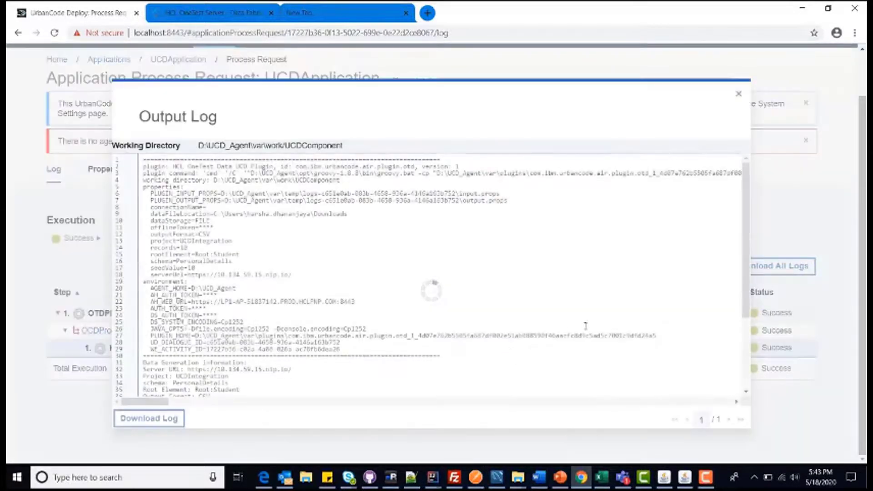
# - Reopen the output log to confirm the CSV was saved, then show the Downloads folder
pyautogui.click(739, 96)
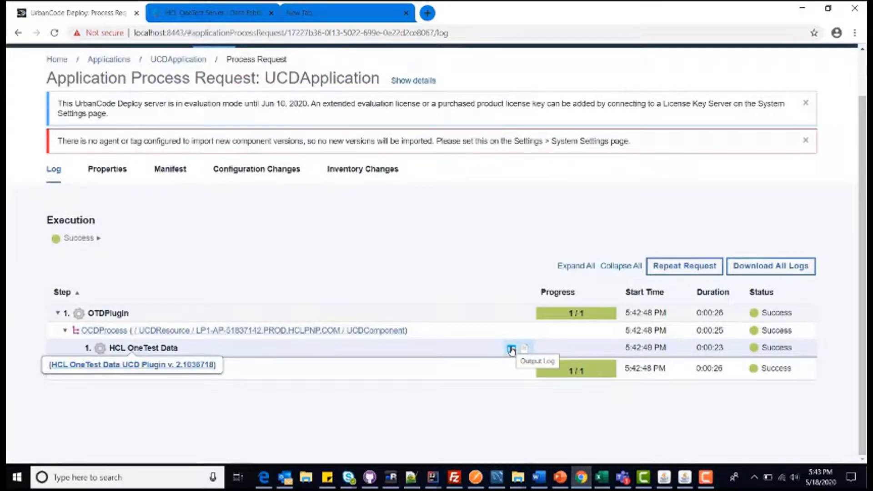
pyautogui.click(511, 350)
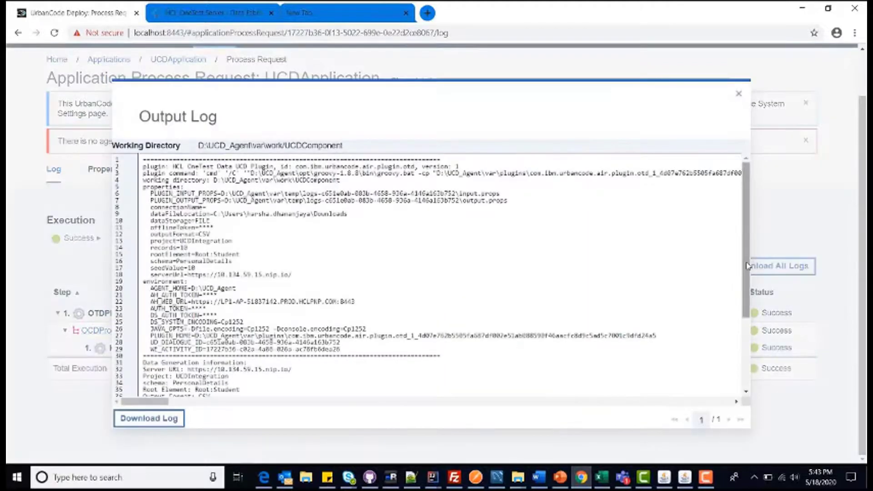
pyautogui.moveTo(749, 266); pyautogui.dragTo(745, 385)
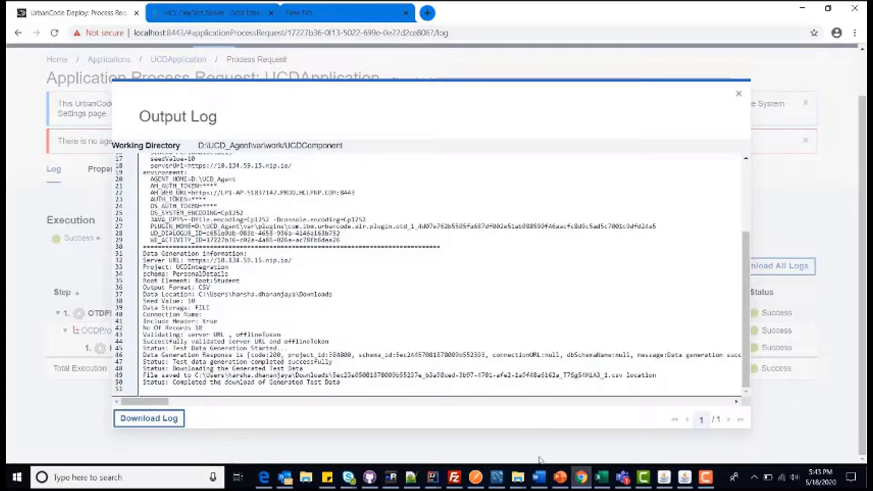
pyautogui.click(517, 477)
pyautogui.click(463, 423)
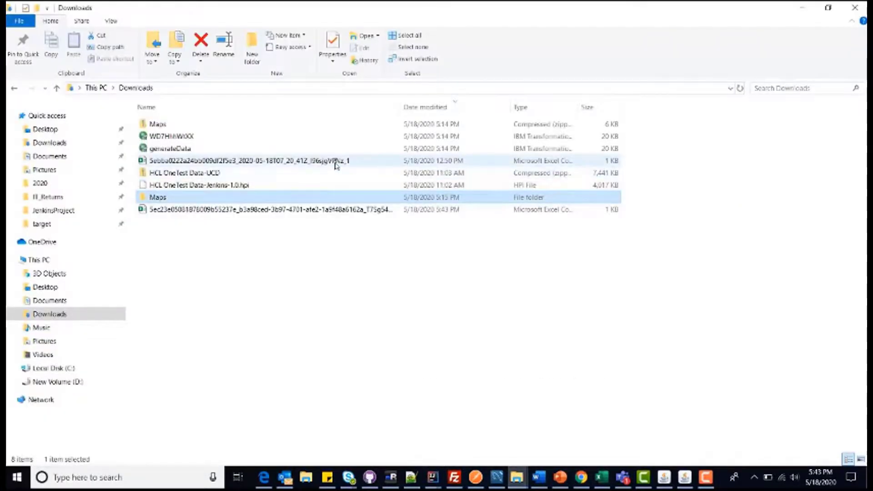
# - Select the new 278-byte CSV file created at 5:43 PM in Downloads
pyautogui.click(332, 210)
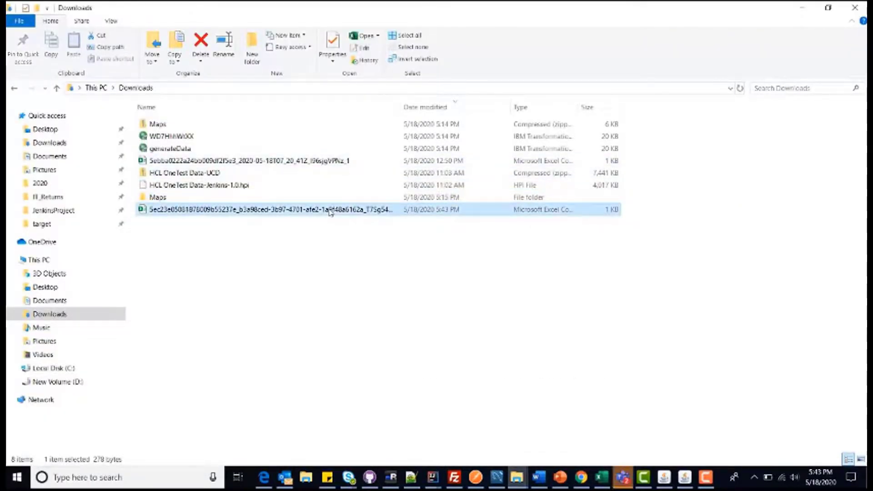